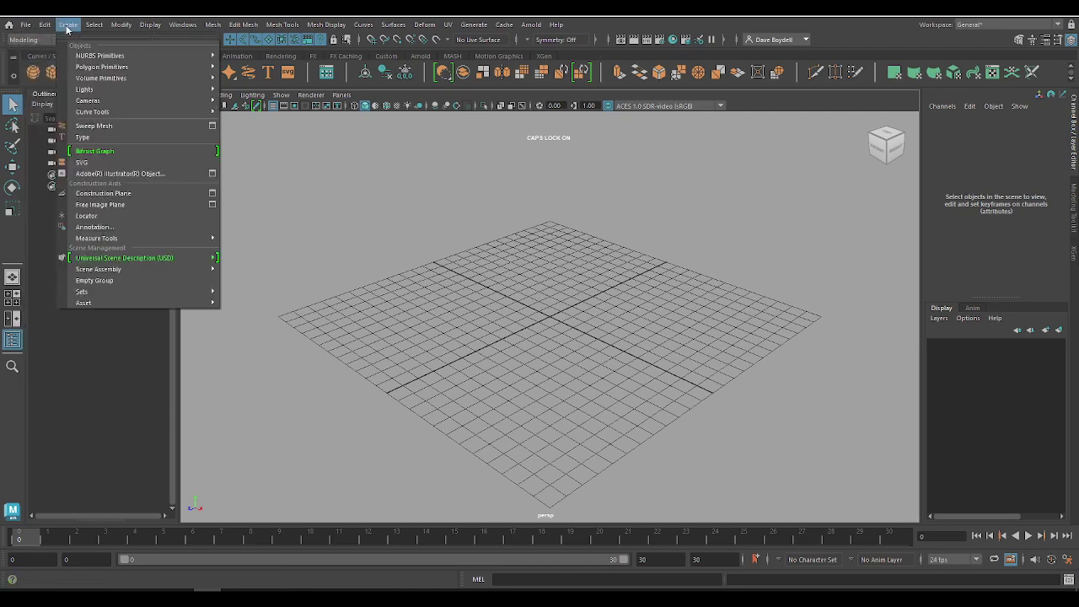
# Look over the main menus and keep Modeling as the active menu set.
pyautogui.click(393, 24)
pyautogui.click(45, 23)
pyautogui.click(46, 35)
pyautogui.click(46, 41)
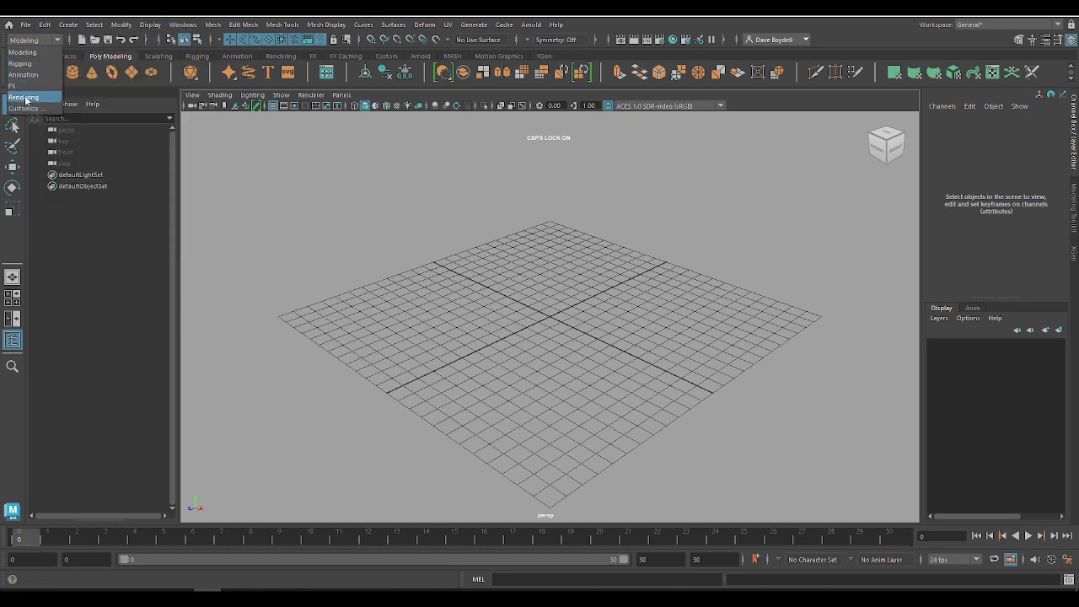
pyautogui.click(29, 56)
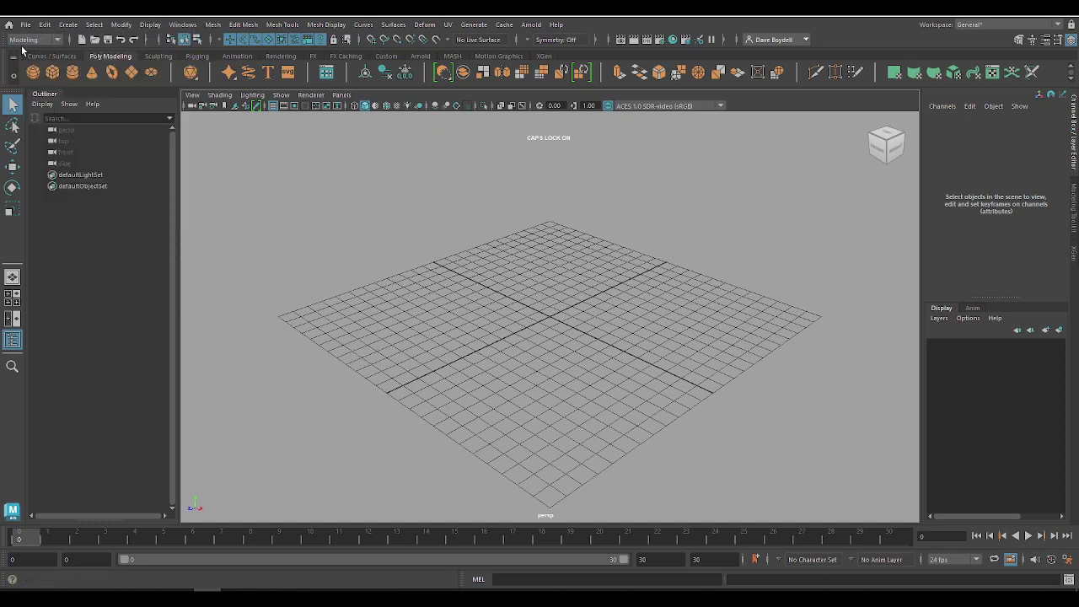
pyautogui.click(23, 41)
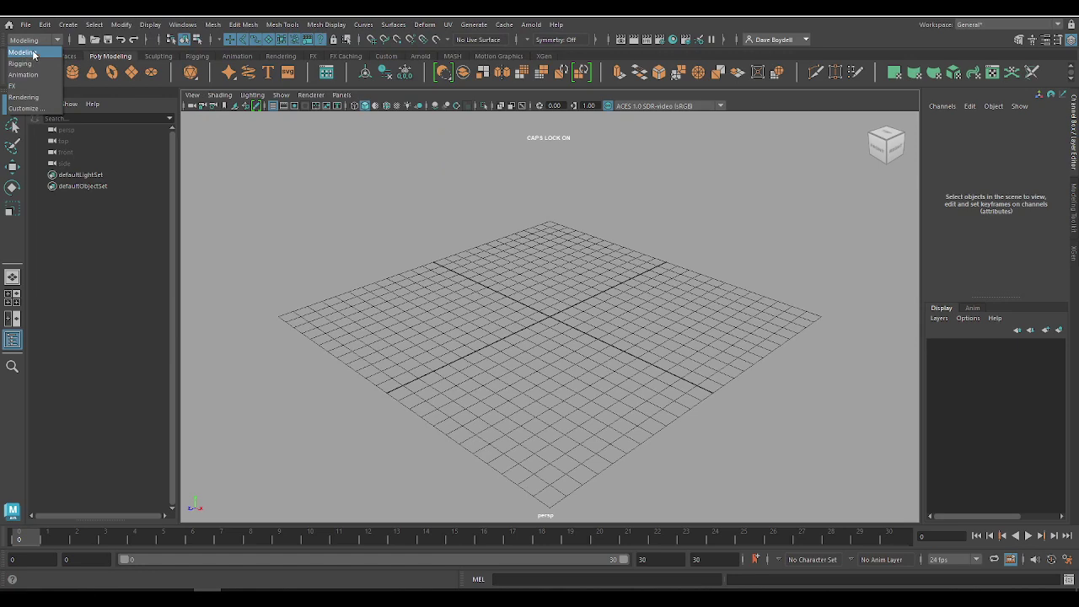
pyautogui.click(25, 54)
# Browse the Modeling menus, then close them so the empty scene shows.
pyautogui.click(121, 24)
pyautogui.moveTo(253, 25)
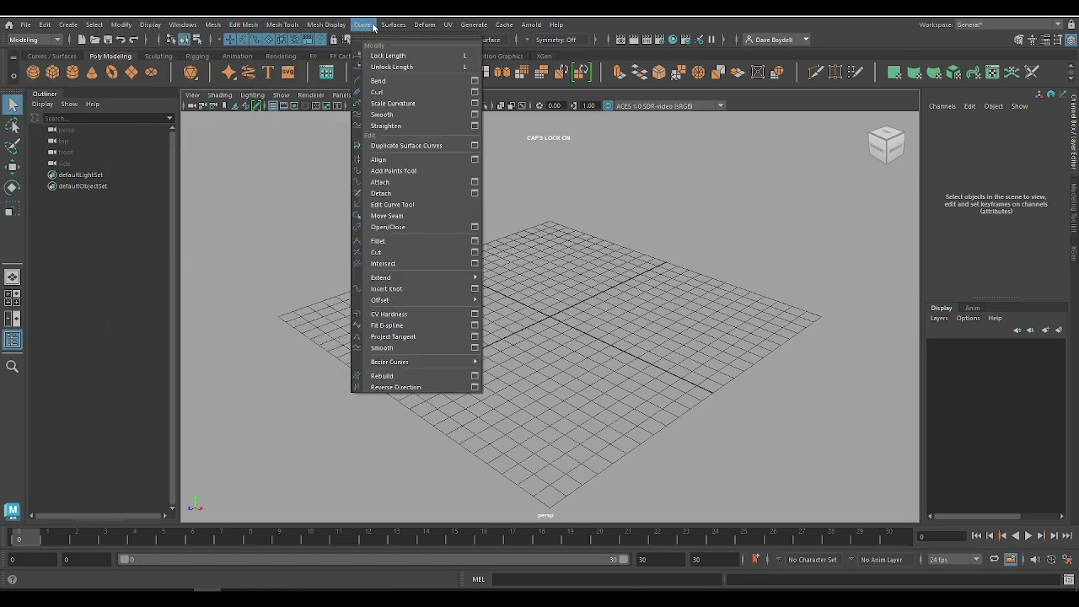
pyautogui.click(243, 24)
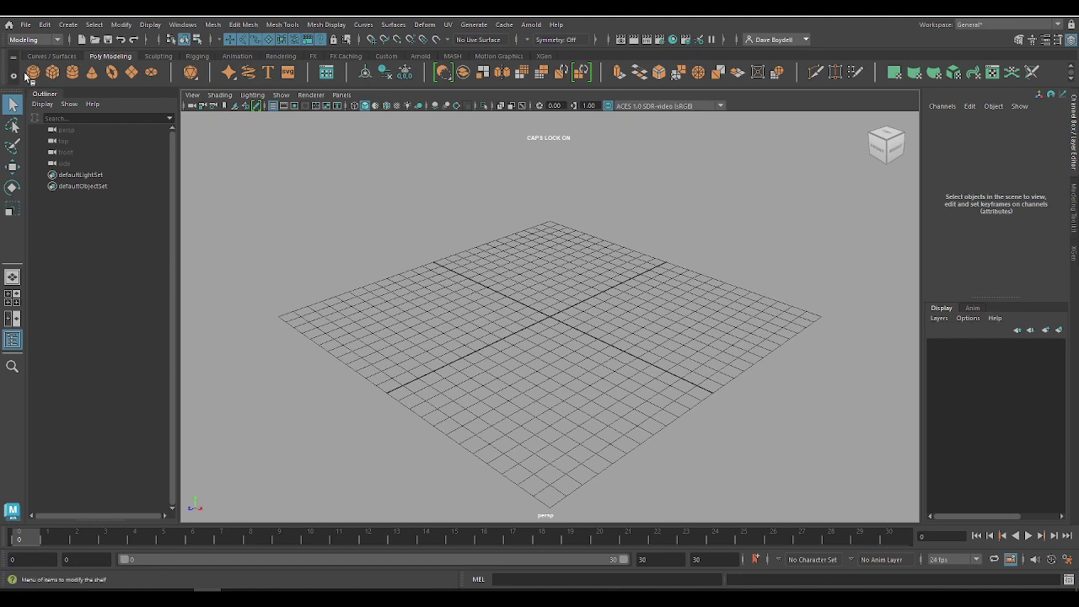
pyautogui.click(43, 57)
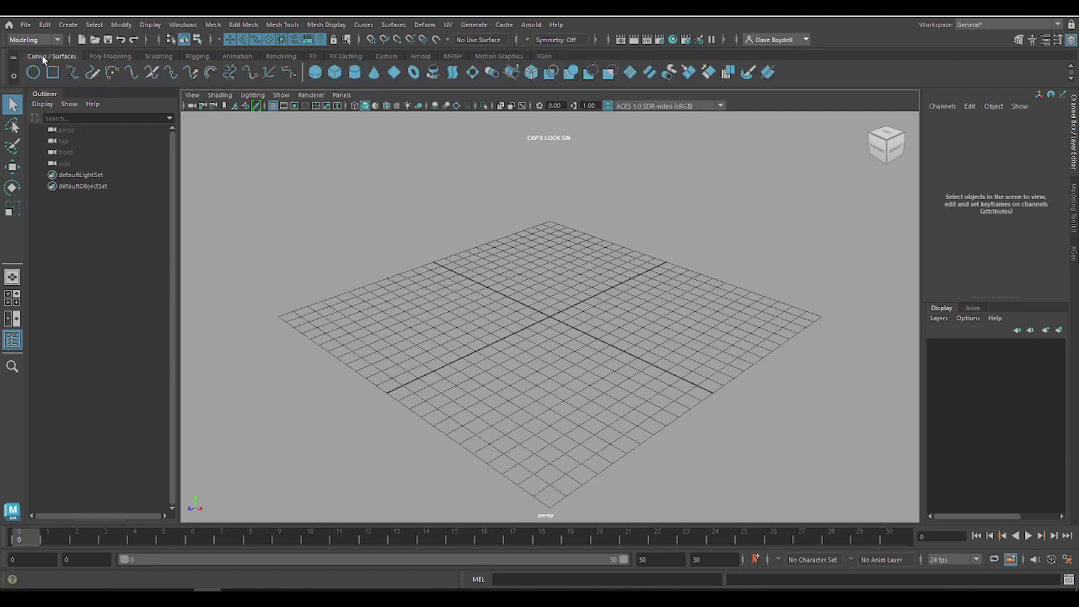
pyautogui.click(157, 57)
pyautogui.click(197, 57)
pyautogui.click(246, 57)
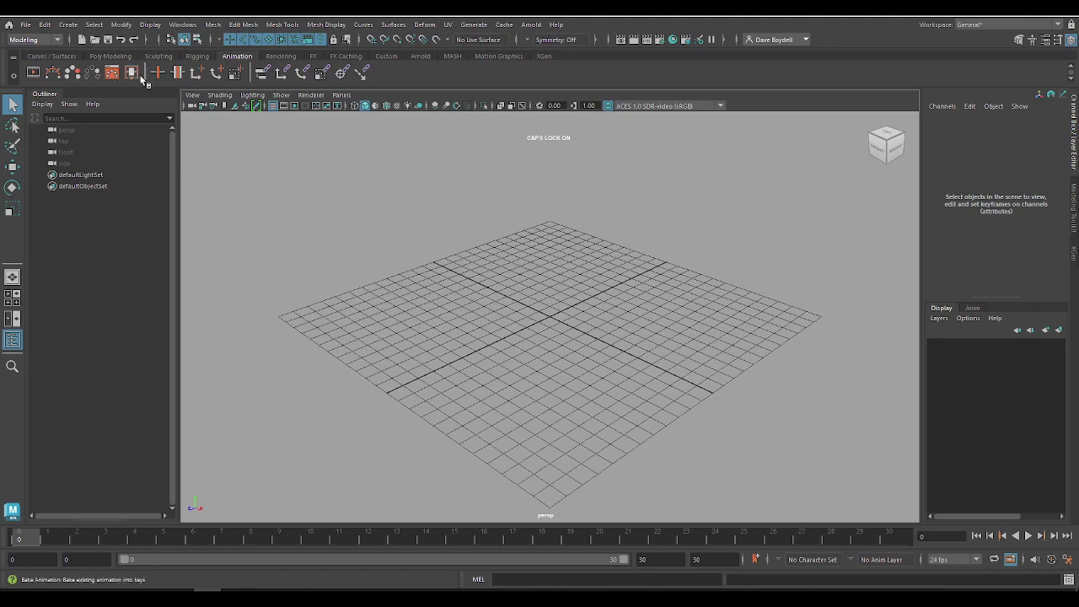
pyautogui.click(94, 57)
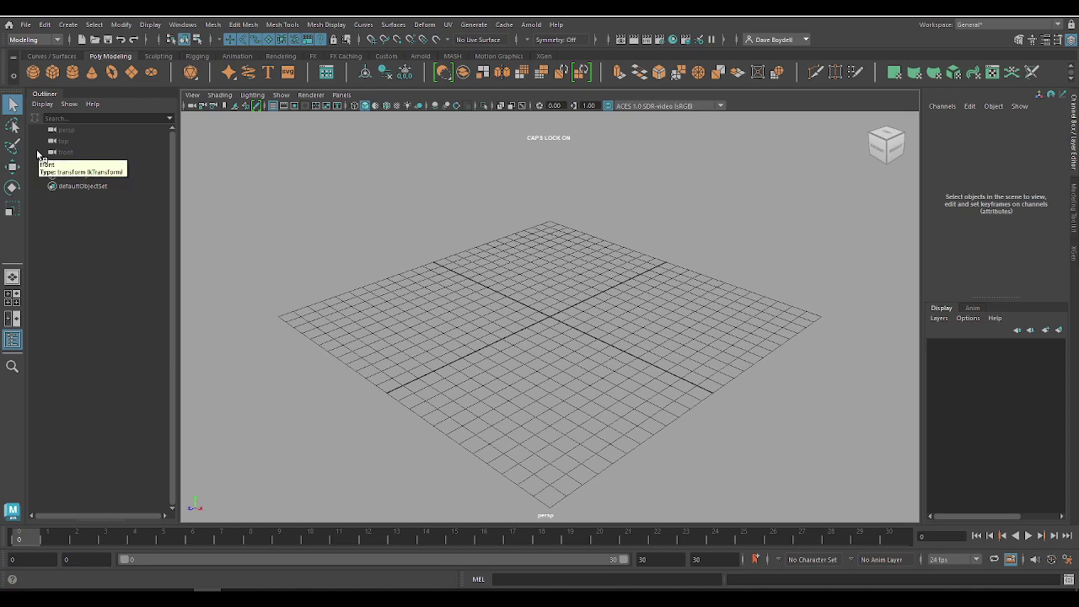
# Launch Notepad from Windows search and reposition it as a narrow window over the scene.
pyautogui.press('super')
pyautogui.write('NOTEPAD')
pyautogui.press('Return')
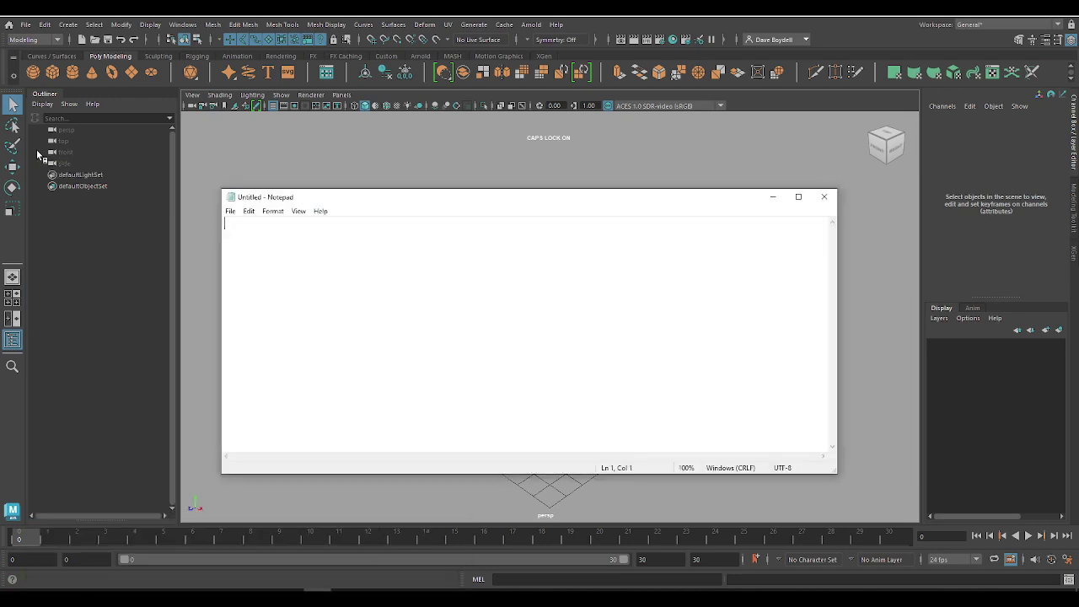
pyautogui.moveTo(219, 311); pyautogui.dragTo(597, 315)
pyautogui.moveTo(726, 197); pyautogui.dragTo(521, 182)
# Switch between Maya and Notepad, leave Notepad hidden, and drag test selection boxes across the grid.
pyautogui.hotkey('alt', 'Tab')
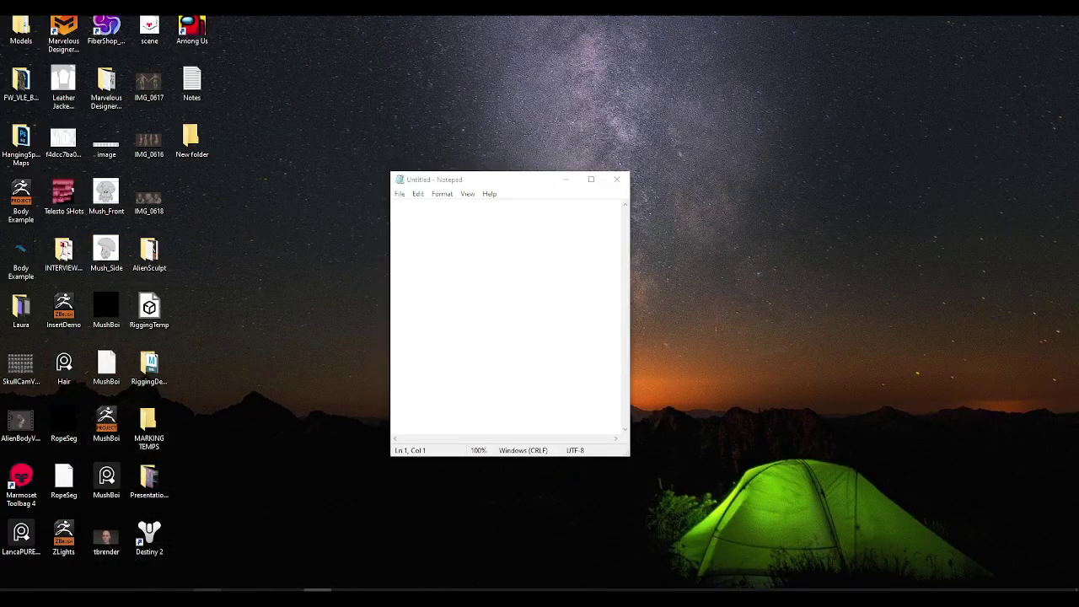
pyautogui.hotkey('alt', 'Tab')
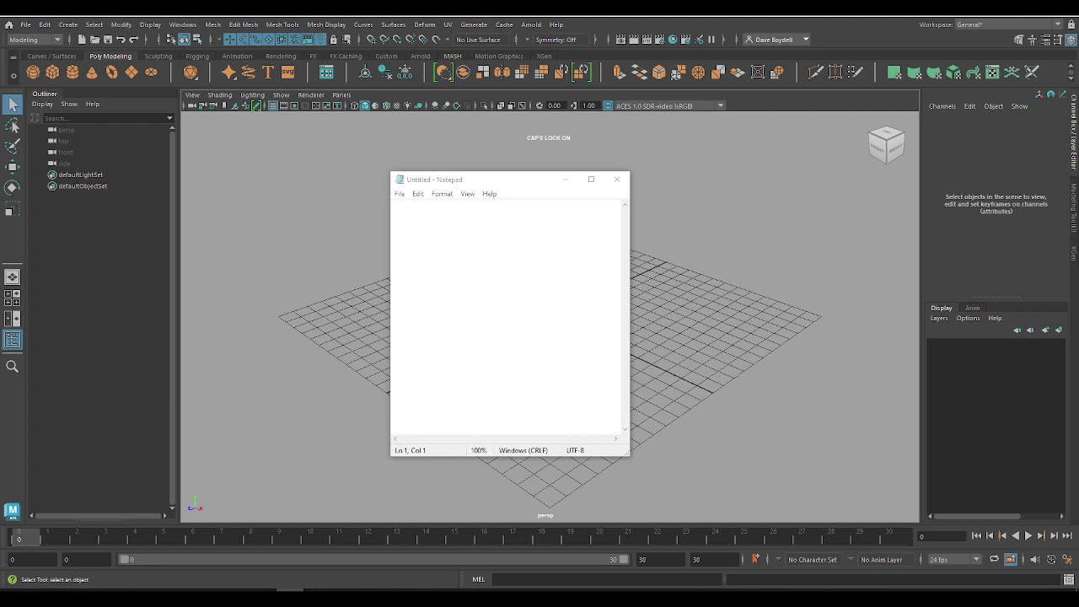
pyautogui.click(277, 182)
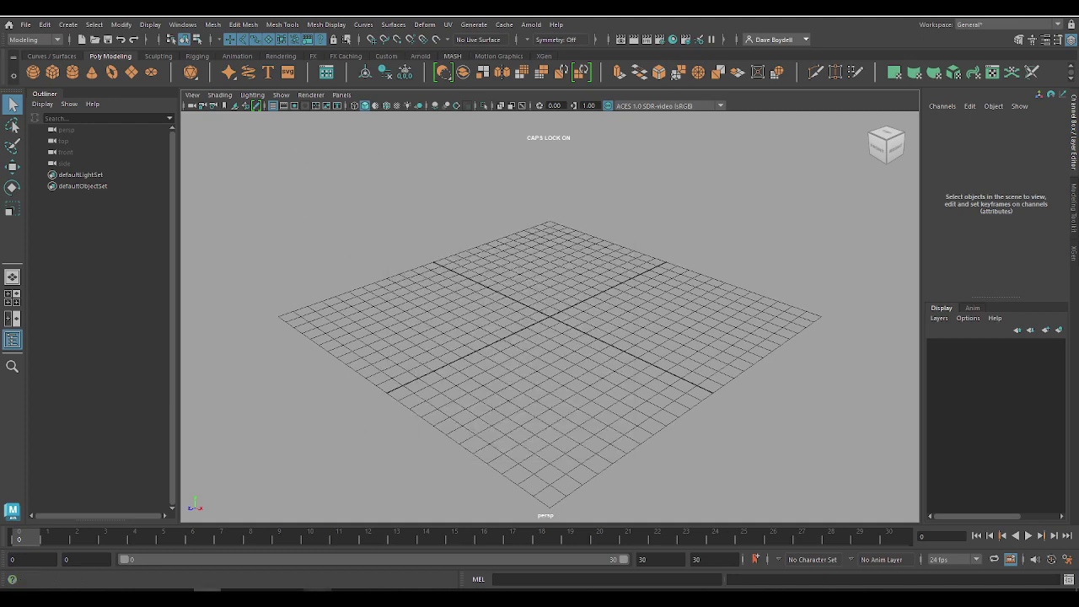
pyautogui.click(318, 596)
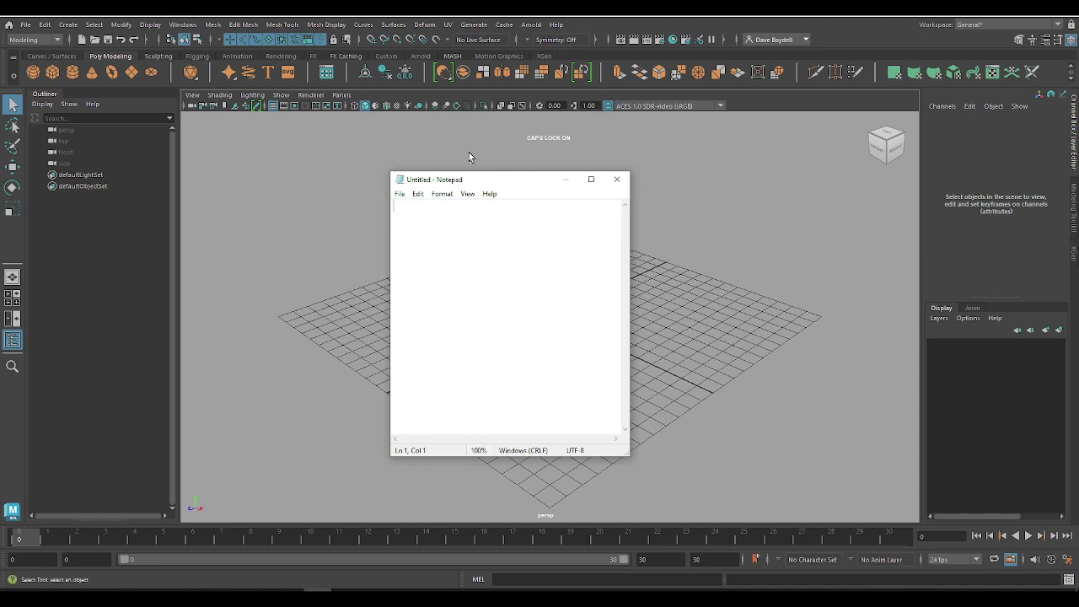
pyautogui.hotkey('alt', 'Tab')
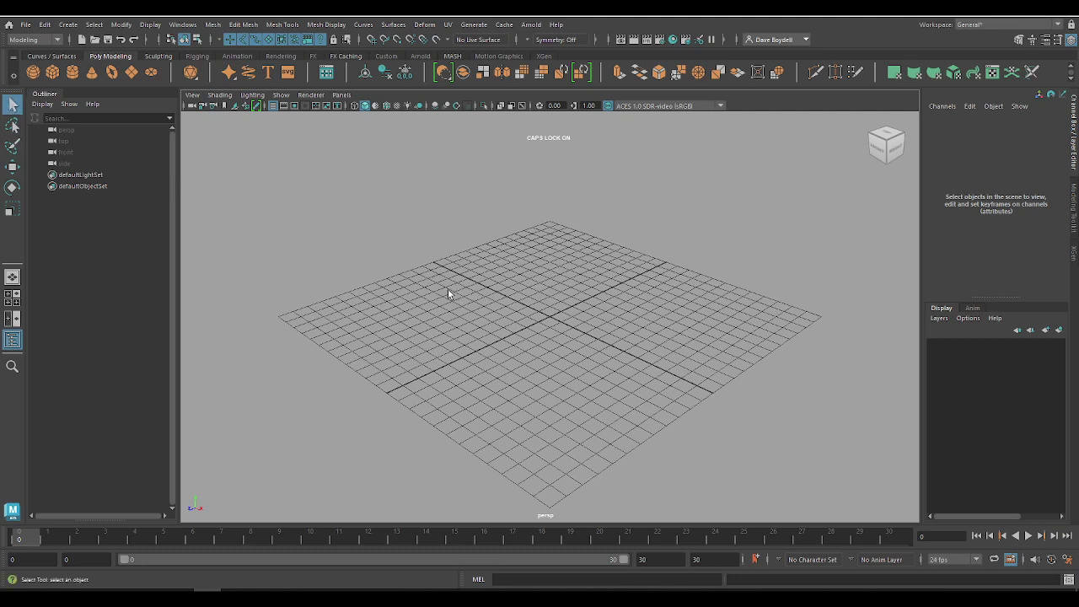
pyautogui.moveTo(400, 233); pyautogui.dragTo(737, 391)
pyautogui.moveTo(368, 233); pyautogui.dragTo(483, 313)
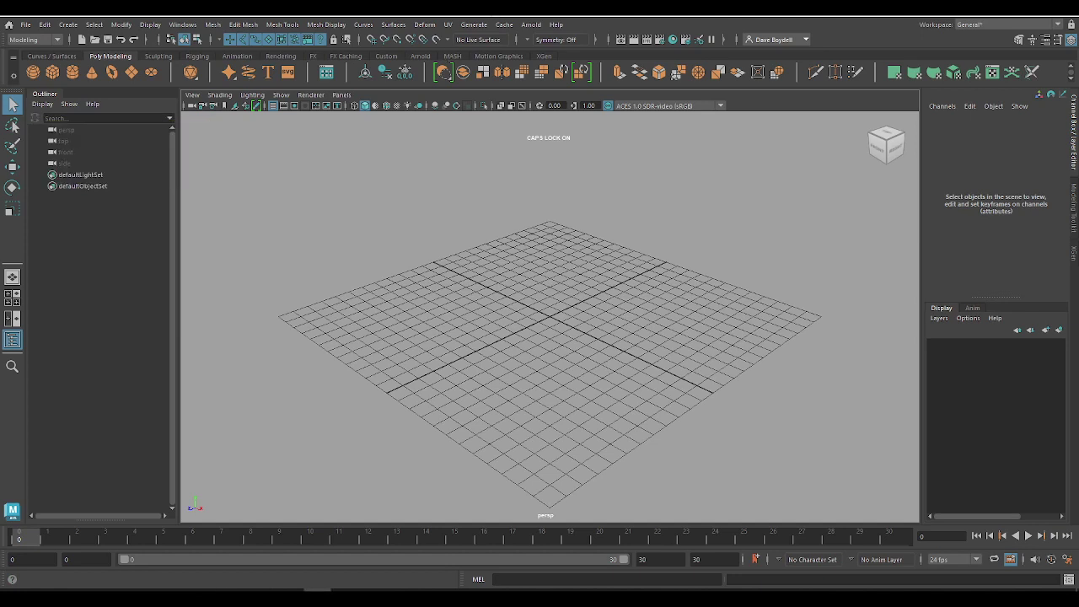
# Type 'Select Tool - Q' as the note's first line, then move the note aside behind Maya.
pyautogui.moveTo(646, 26); pyautogui.dragTo(454, 177)
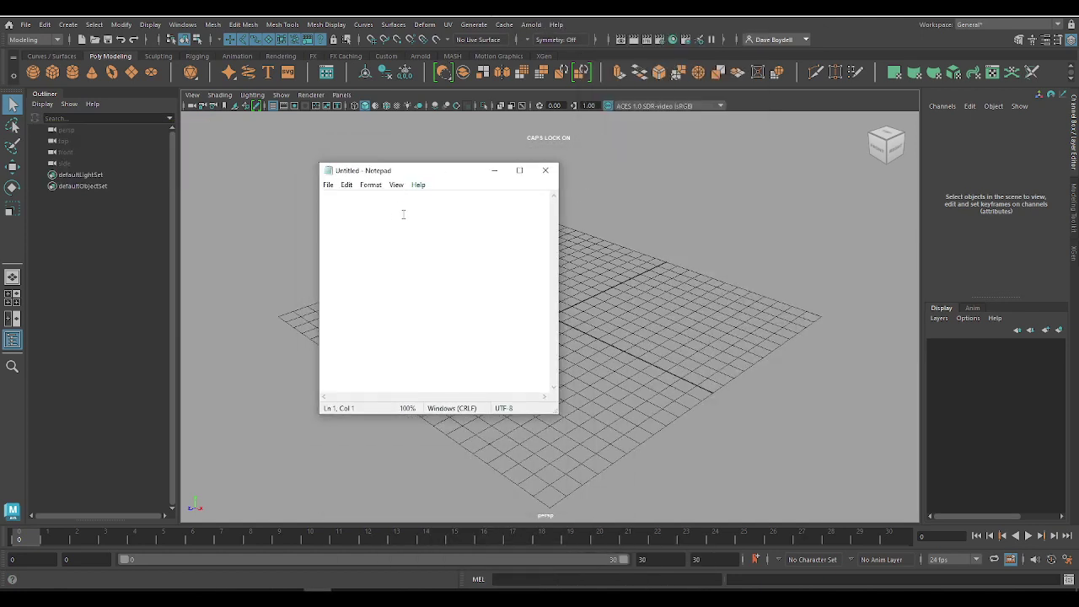
pyautogui.write('sELE')
pyautogui.press('BackSpace')
pyautogui.press('BackSpace')
pyautogui.press('BackSpace')
pyautogui.write('elect To')
pyautogui.hotkey('shift', 'Left')
pyautogui.press('Right')
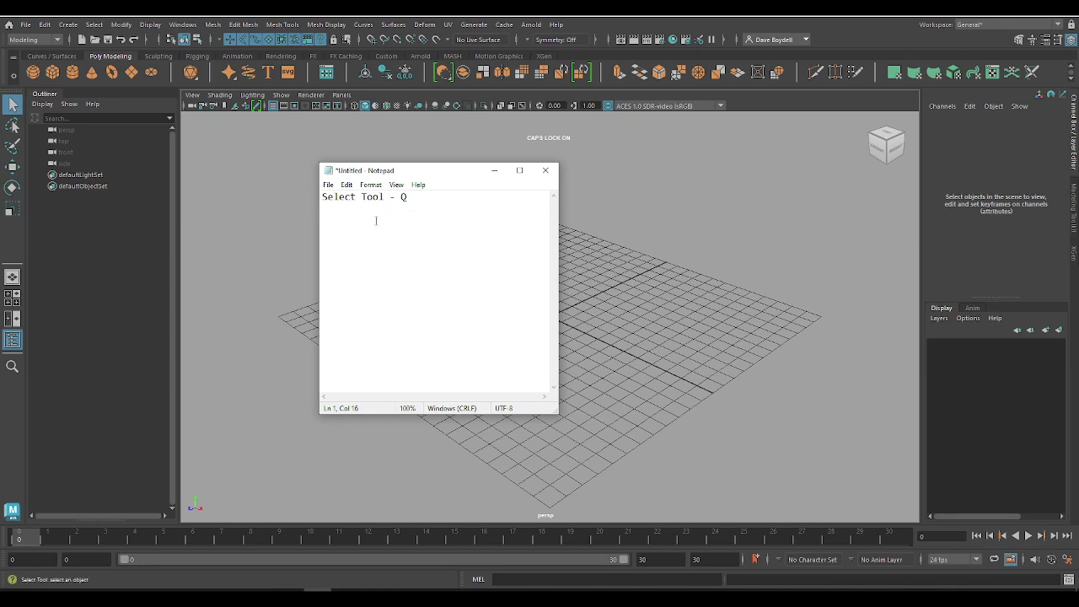
pyautogui.moveTo(470, 173); pyautogui.dragTo(983, 0)
pyautogui.hotkey('alt', 'Tab')
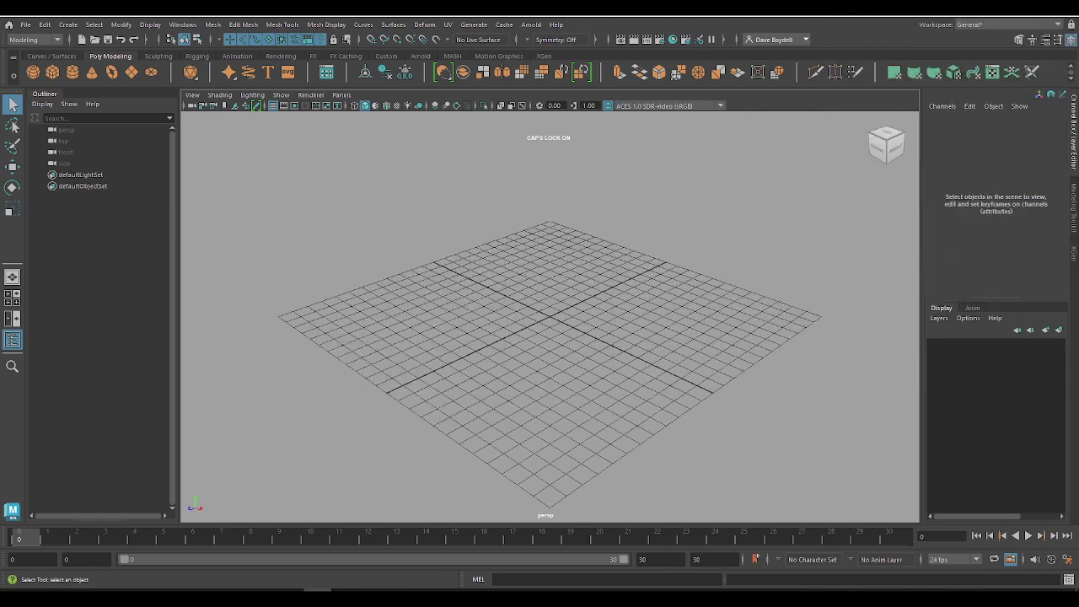
# Try the Lasso and Paint Selection tools on the grid, then return to the Select Tool.
pyautogui.click(12, 125)
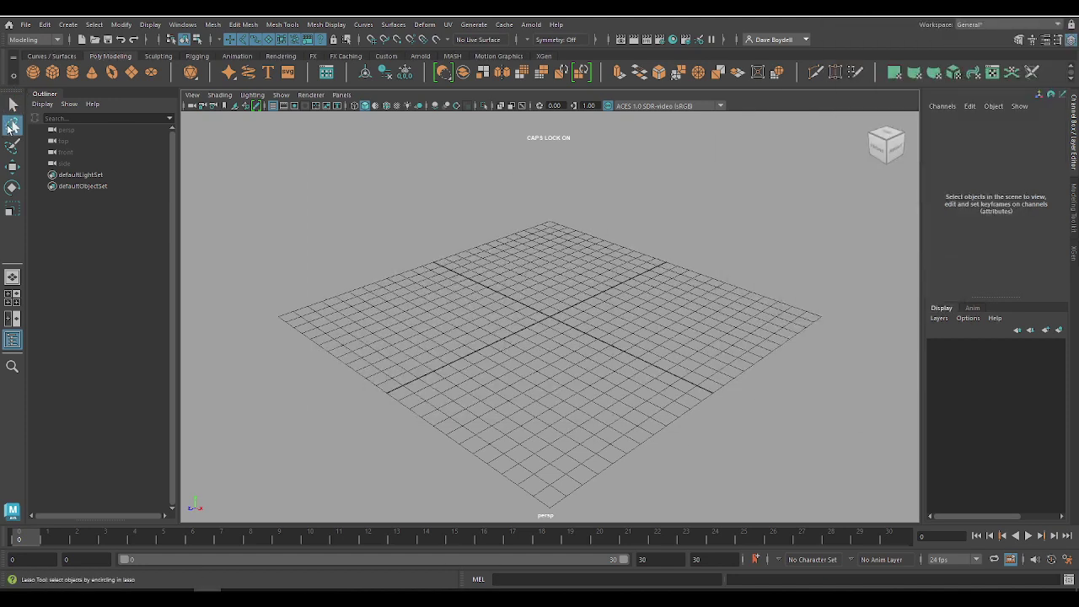
pyautogui.moveTo(540, 174)
pyautogui.mouseDown()
pyautogui.moveTo(339, 263)
pyautogui.moveTo(319, 481)
pyautogui.moveTo(692, 498)
pyautogui.moveTo(857, 428)
pyautogui.moveTo(703, 244)
pyautogui.moveTo(658, 152)
pyautogui.moveTo(546, 174)
pyautogui.mouseUp()
pyautogui.moveTo(363, 173)
pyautogui.mouseDown()
pyautogui.moveTo(759, 257)
pyautogui.moveTo(596, 174)
pyautogui.moveTo(689, 182)
pyautogui.moveTo(659, 131)
pyautogui.moveTo(603, 157)
pyautogui.moveTo(535, 164)
pyautogui.moveTo(641, 224)
pyautogui.moveTo(655, 309)
pyautogui.moveTo(622, 351)
pyautogui.moveTo(448, 181)
pyautogui.moveTo(390, 200)
pyautogui.moveTo(366, 162)
pyautogui.moveTo(340, 172)
pyautogui.mouseUp()
pyautogui.moveTo(427, 219)
pyautogui.mouseDown()
pyautogui.moveTo(303, 365)
pyautogui.moveTo(640, 421)
pyautogui.moveTo(826, 403)
pyautogui.moveTo(734, 242)
pyautogui.moveTo(530, 361)
pyautogui.moveTo(408, 353)
pyautogui.moveTo(431, 296)
pyautogui.moveTo(480, 244)
pyautogui.moveTo(407, 225)
pyautogui.mouseUp()
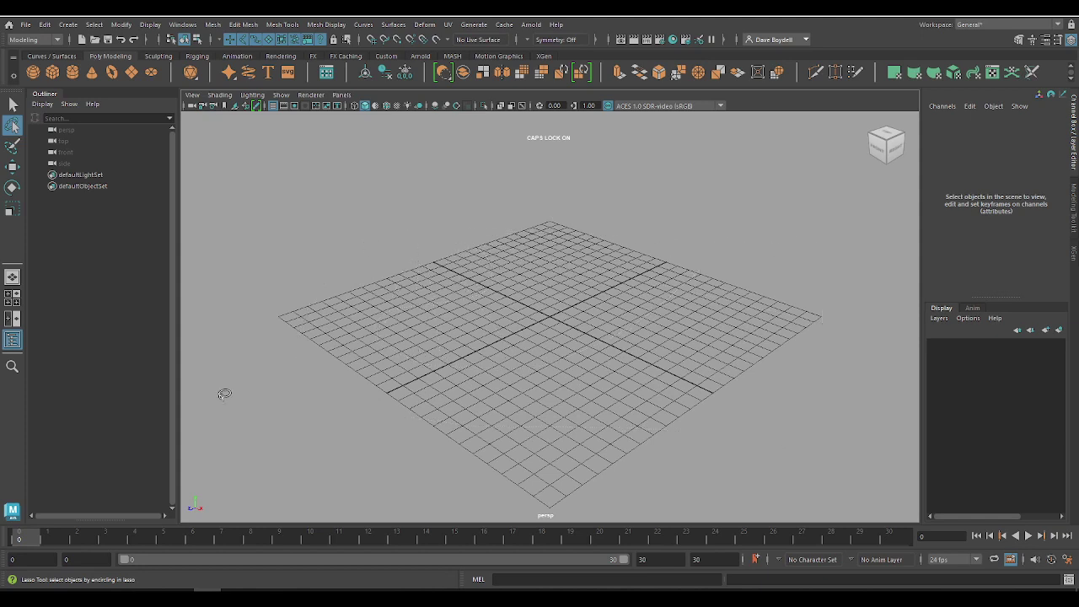
pyautogui.click(10, 145)
pyautogui.click(12, 127)
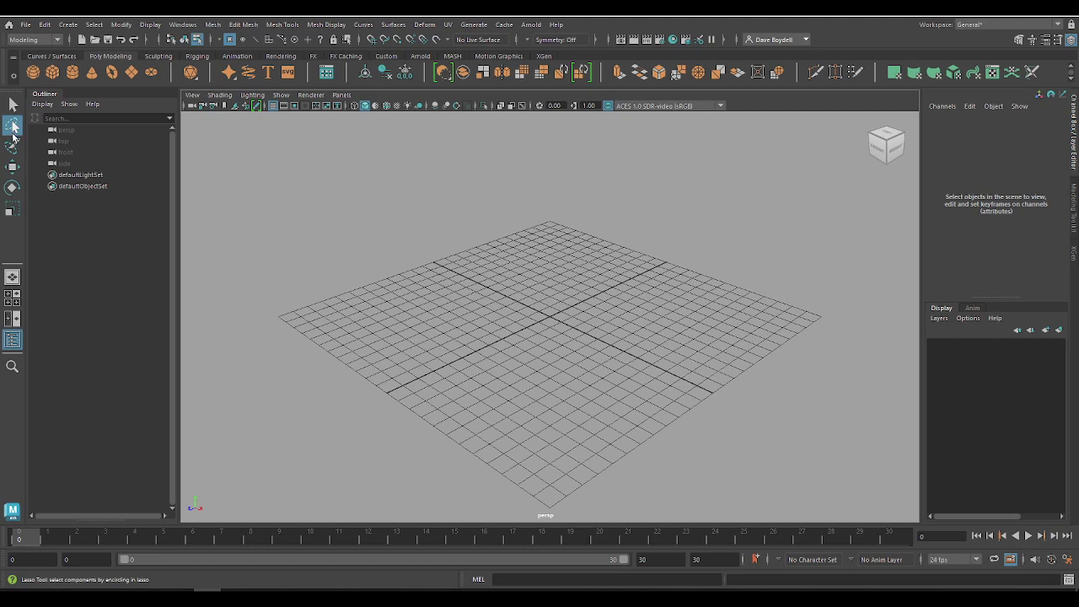
pyautogui.click(11, 148)
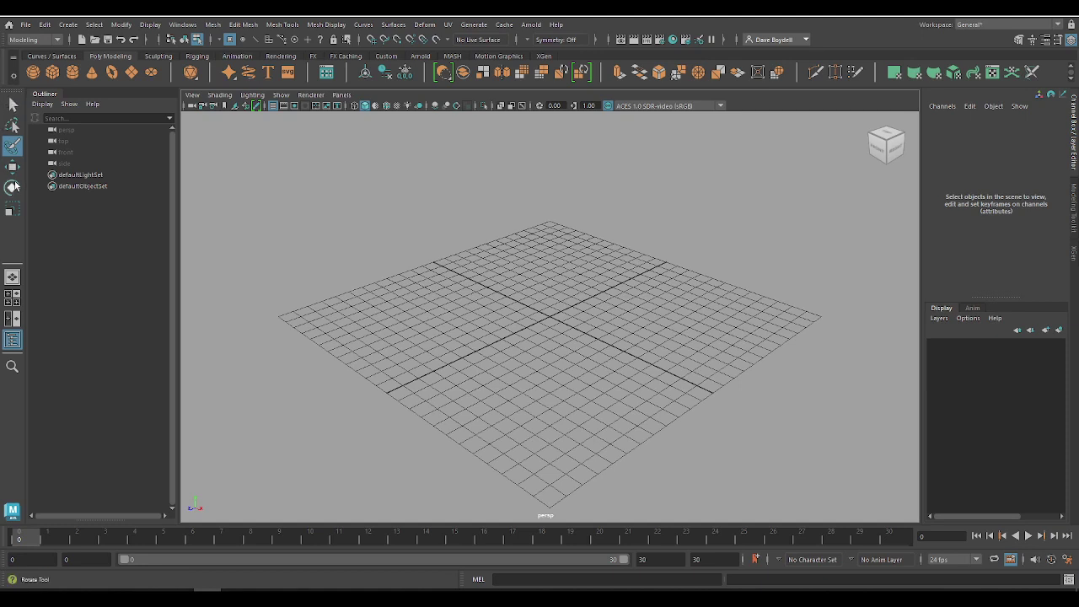
pyautogui.click(16, 106)
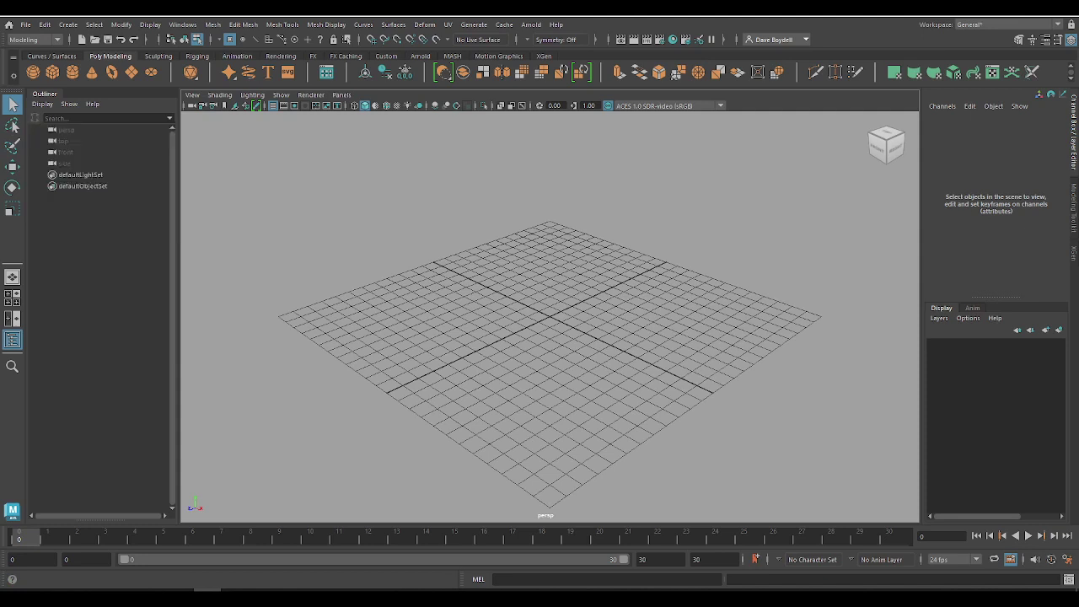
# Minimize the cheat-sheet note and make the Move Tool active.
pyautogui.hotkey('alt', 'Tab')
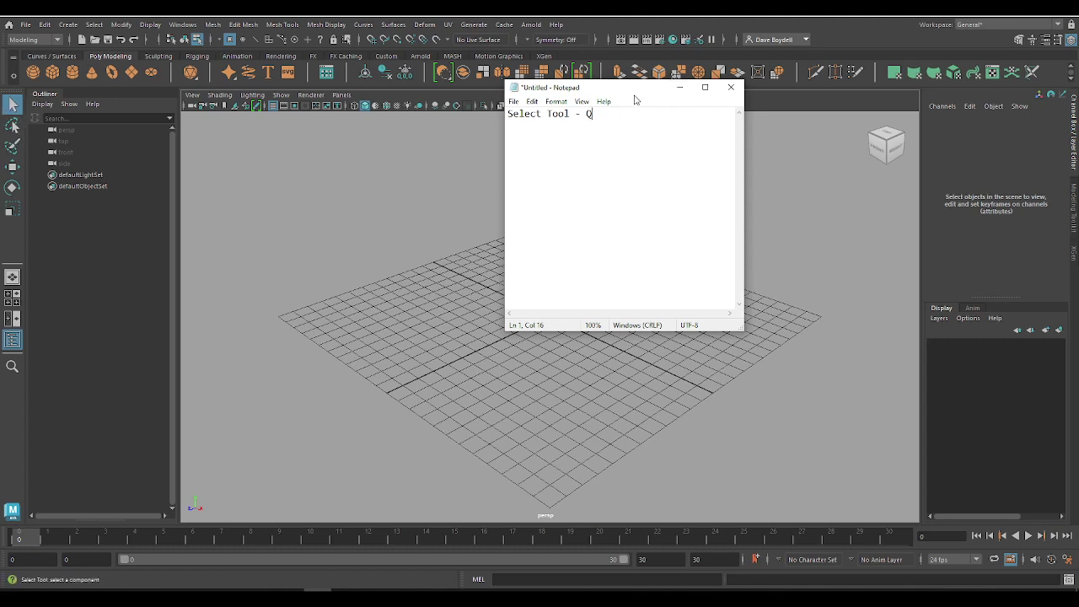
pyautogui.click(679, 87)
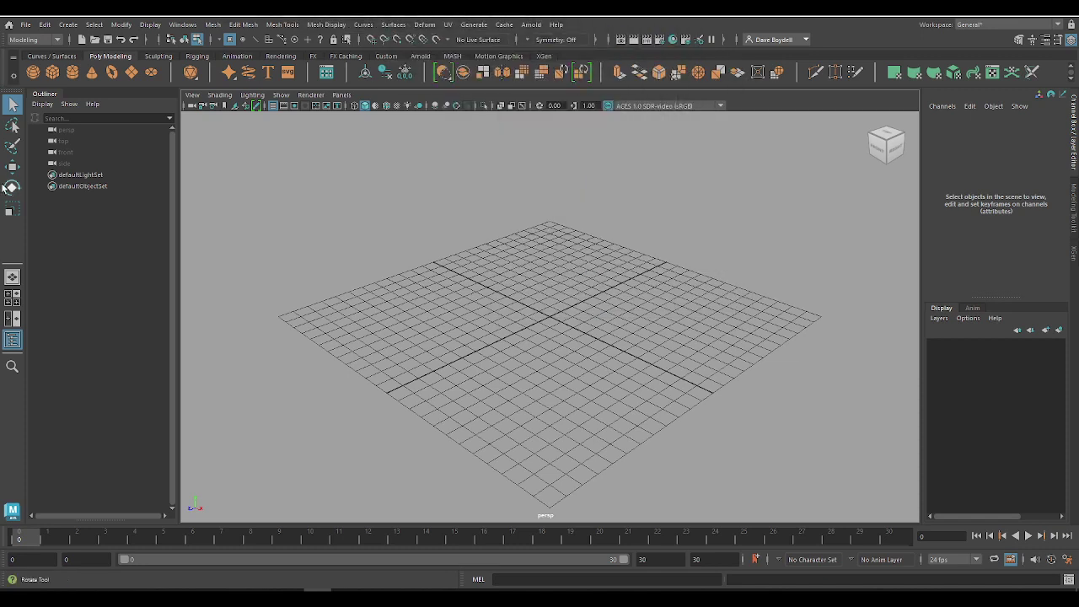
pyautogui.click(12, 168)
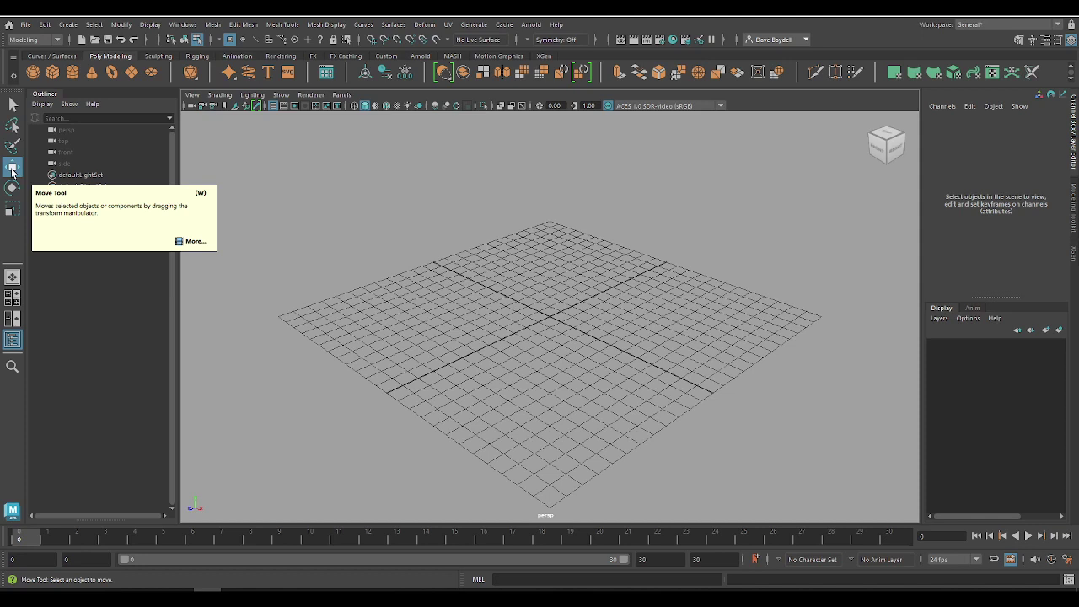
# Add the line 'Move/Translate Tool - W' below 'Select Tool - Q' and minimize the notes.
pyautogui.hotkey('alt', 'Tab')
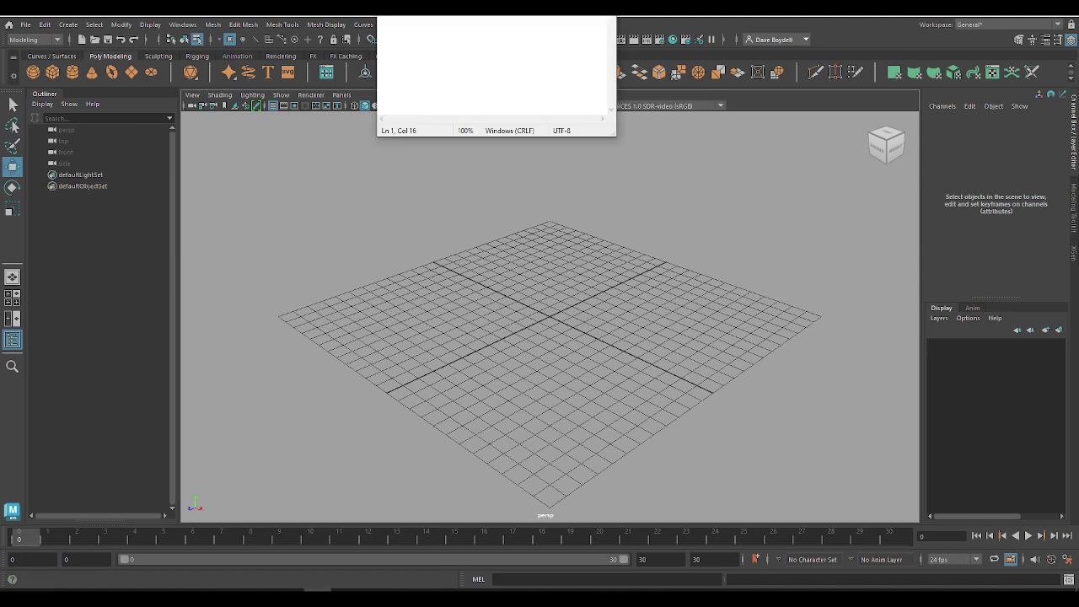
pyautogui.click(369, 300)
pyautogui.click(446, 282)
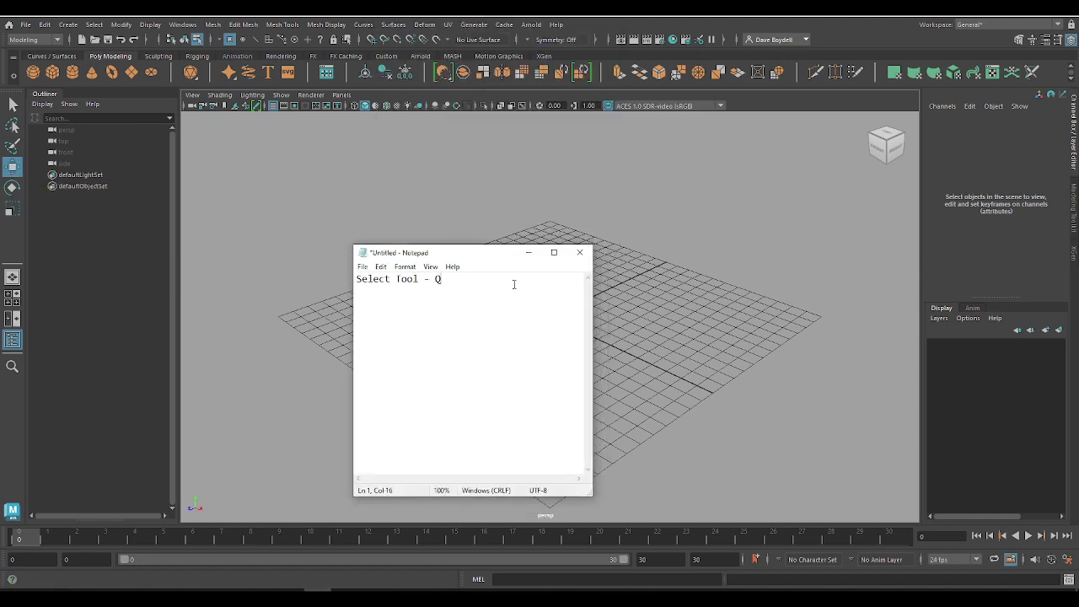
pyautogui.write('Move Tool - W')
pyautogui.click(378, 291)
pyautogui.write('/Translate')
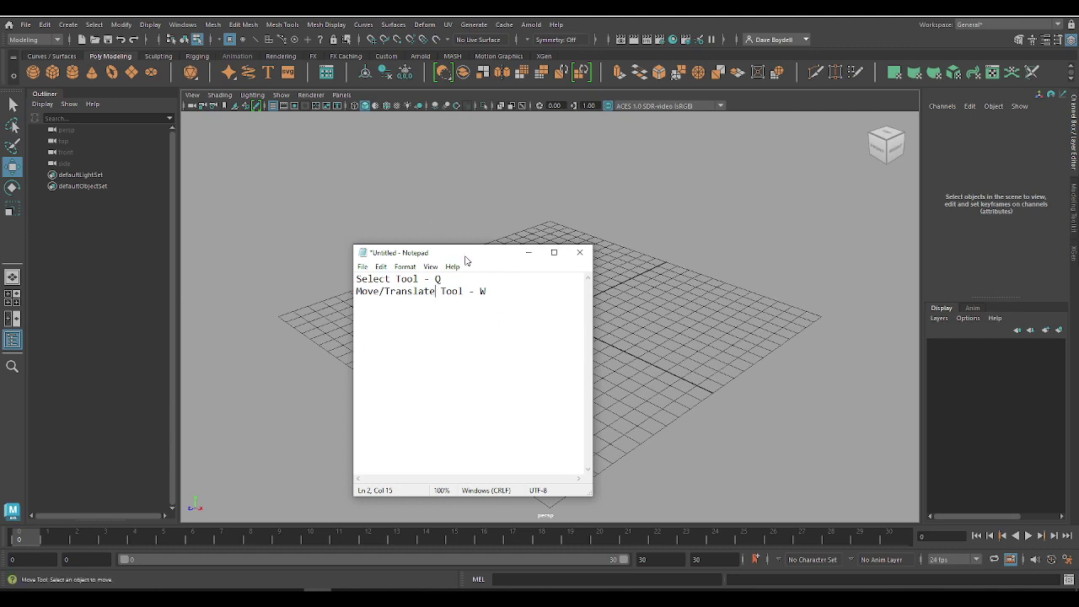
pyautogui.click(527, 252)
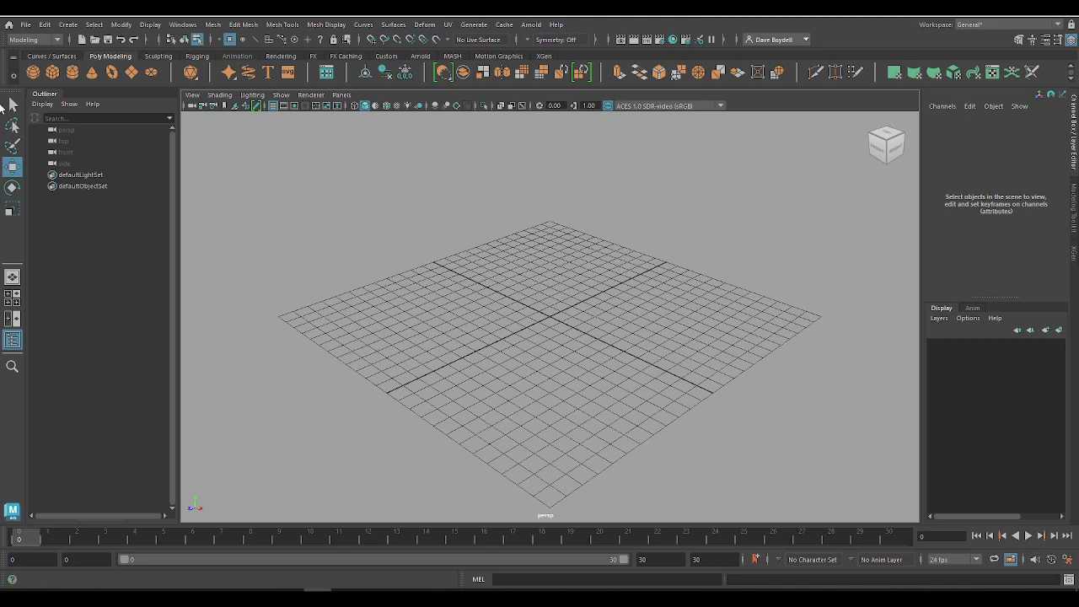
# Activate Maya's Rotate Tool and add the line 'Rotate Tool - E' to the notes.
pyautogui.click(11, 188)
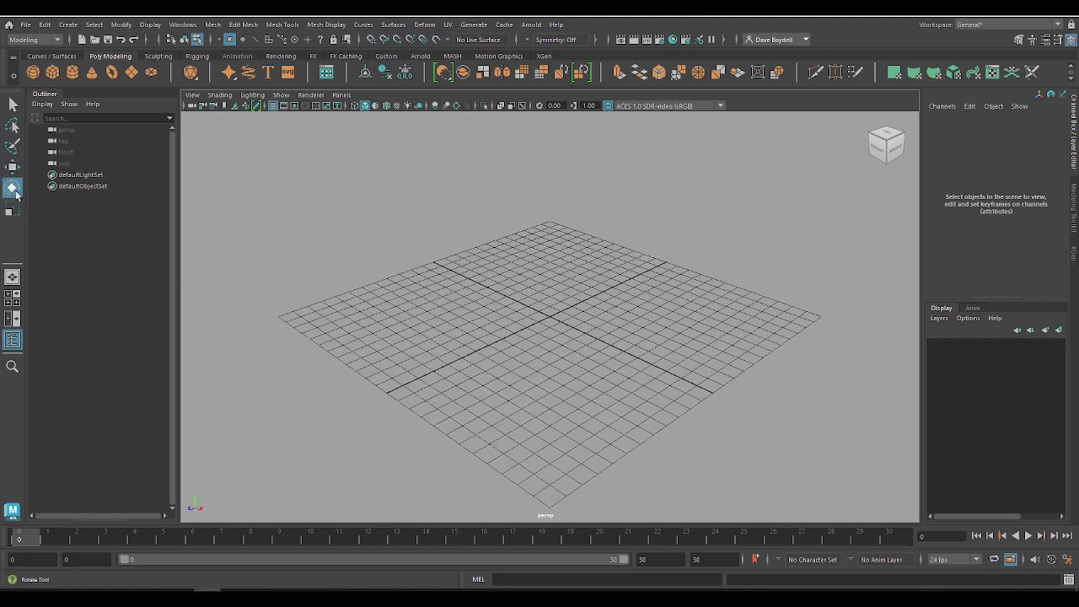
pyautogui.click(14, 188)
pyautogui.hotkey('alt', 'Tab')
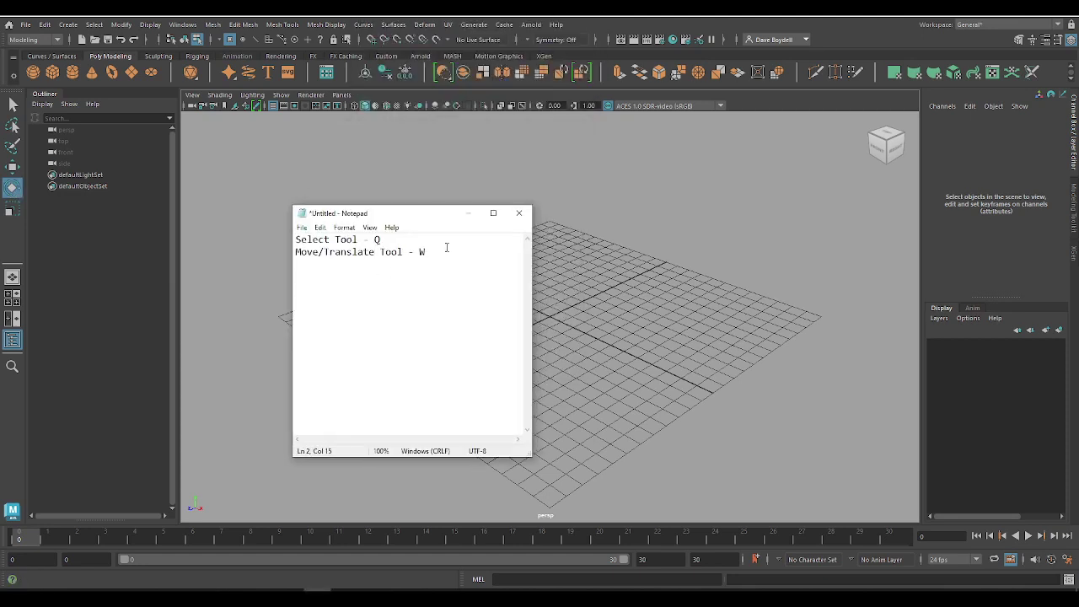
pyautogui.press('Return')
pyautogui.write('Rotate Tool - E')
pyautogui.click(16, 214)
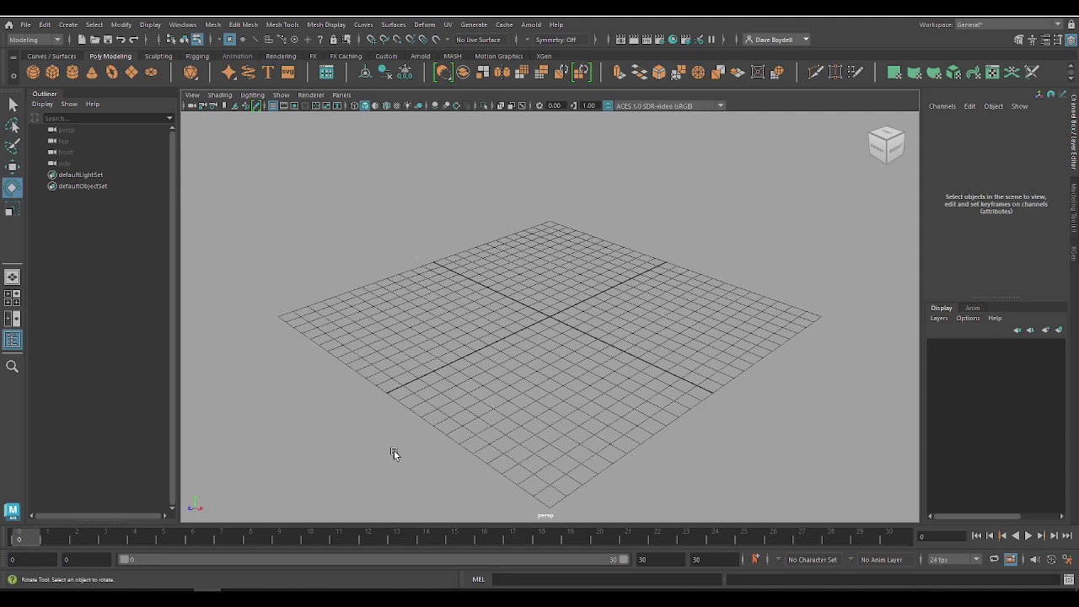
# Type 'Scale Tool - R' as the fourth line, move the notes up, and minimize them.
pyautogui.click(318, 588)
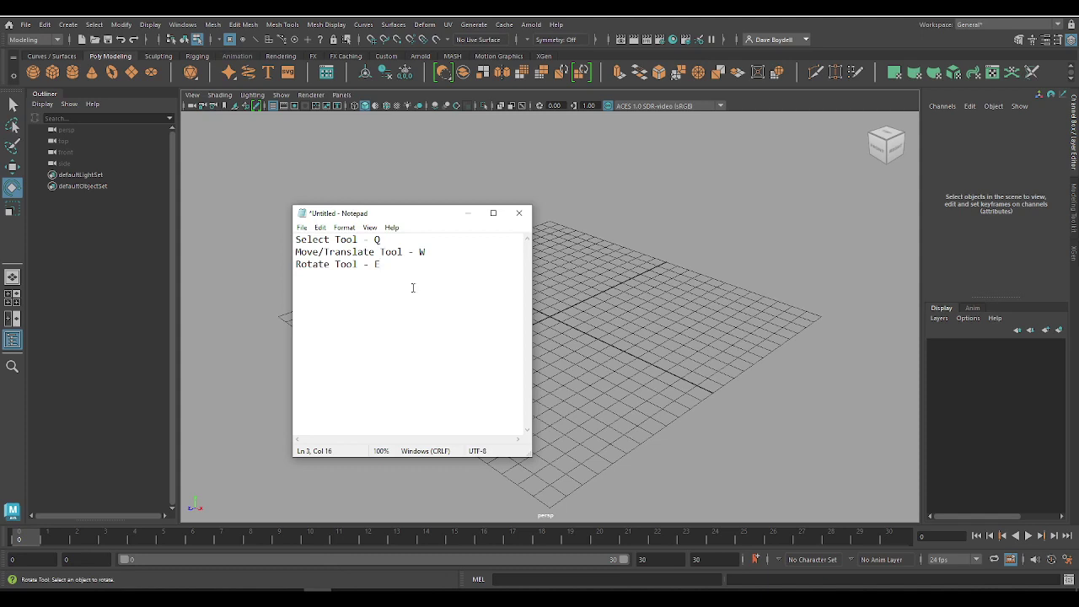
pyautogui.write('Scale Tool - R')
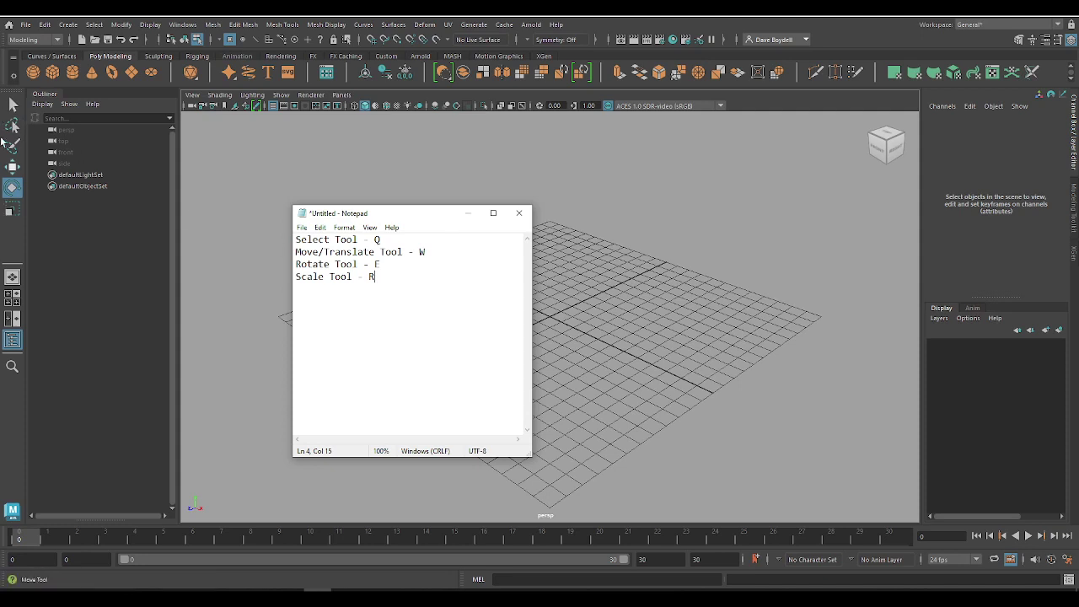
pyautogui.moveTo(400, 217); pyautogui.dragTo(498, 44)
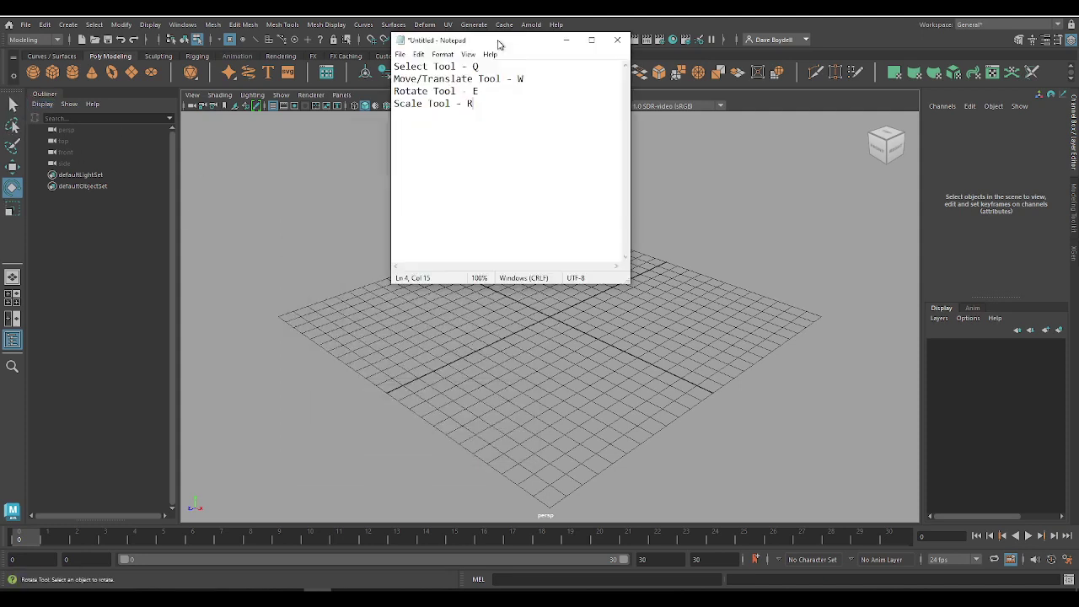
pyautogui.click(566, 39)
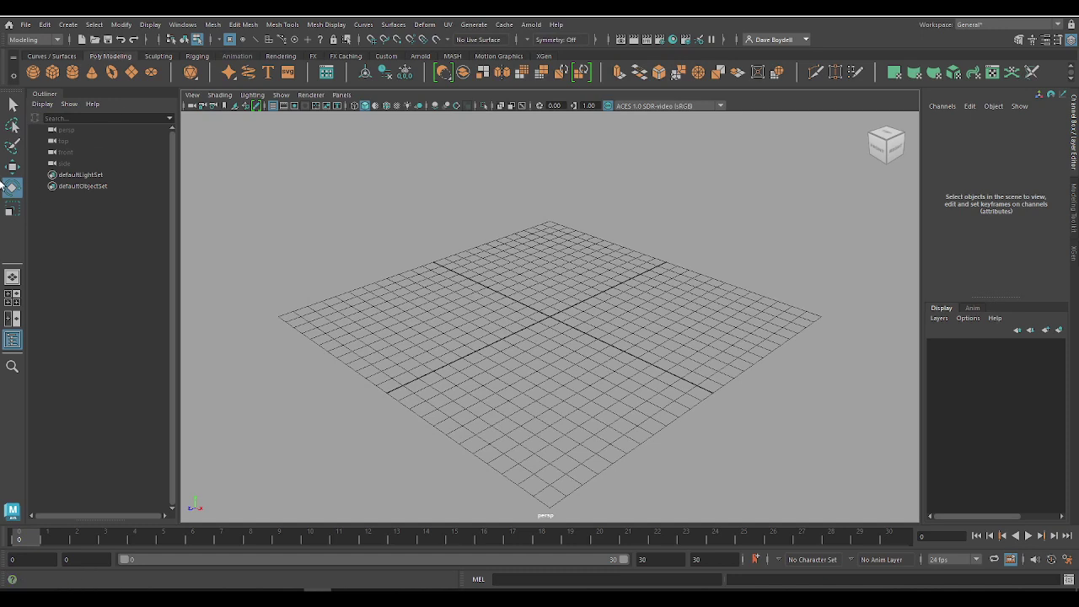